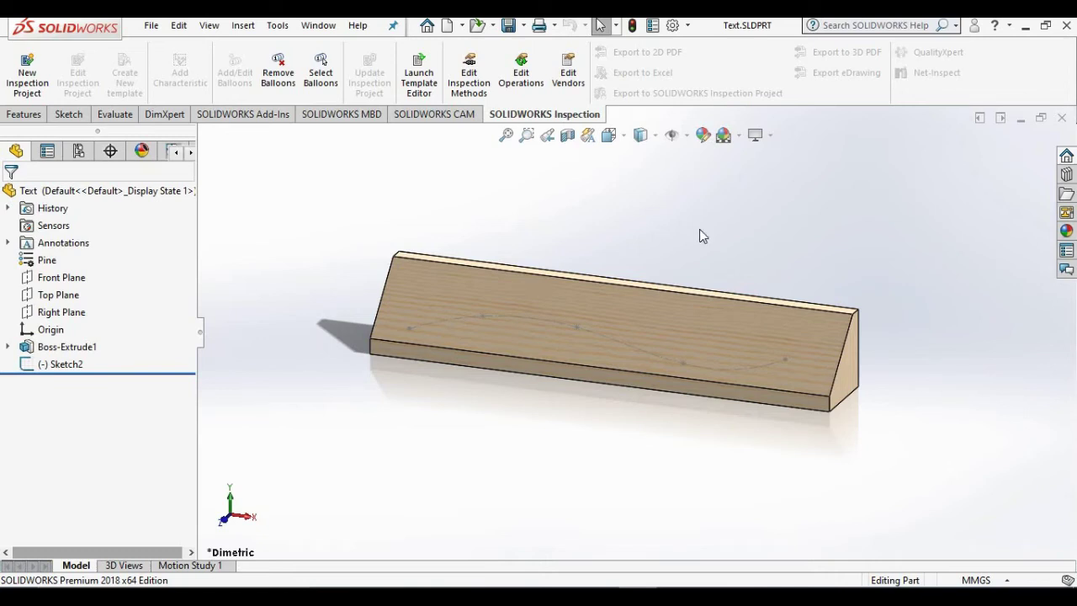
- Turn the view normal to the block's sloped top face so the wavy spline faces the screen
click(70, 115)
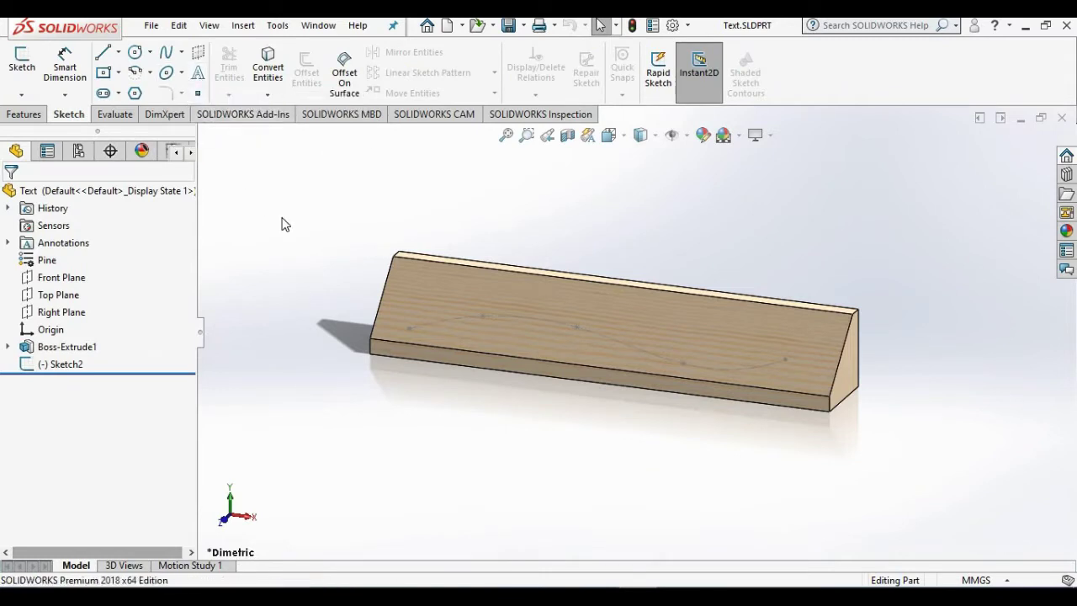
click(442, 278)
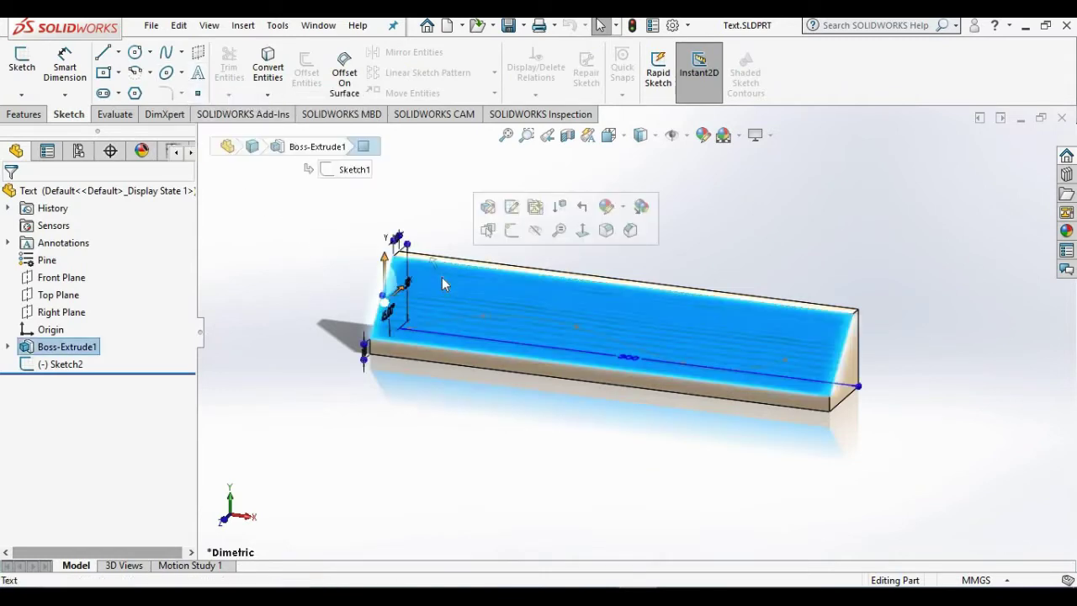
click(581, 230)
click(580, 233)
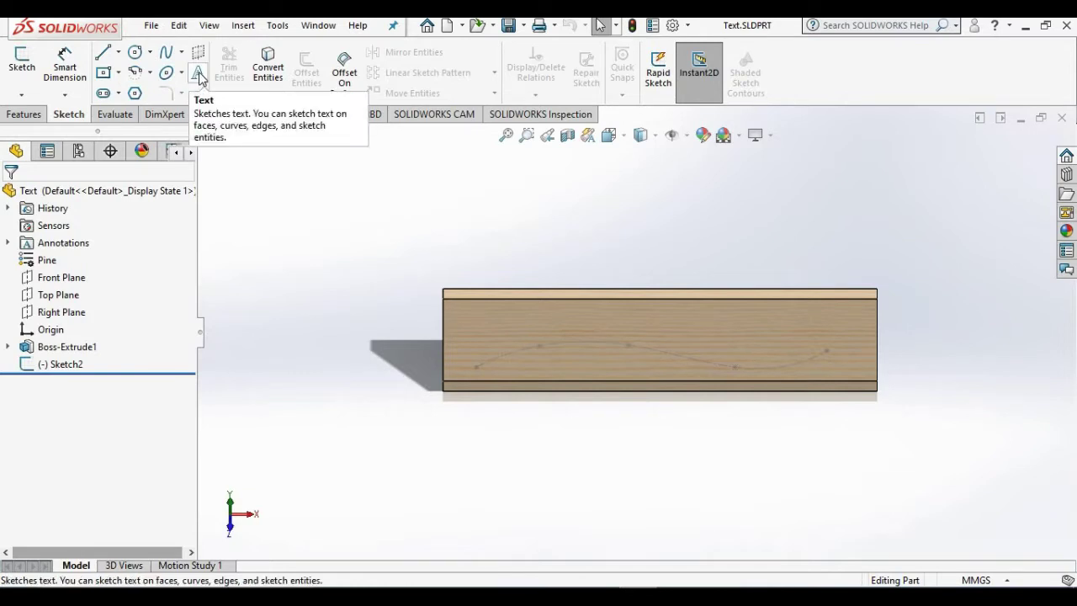
- Start a Sketch Text on the block's sloped face, creating Sketch3
click(200, 77)
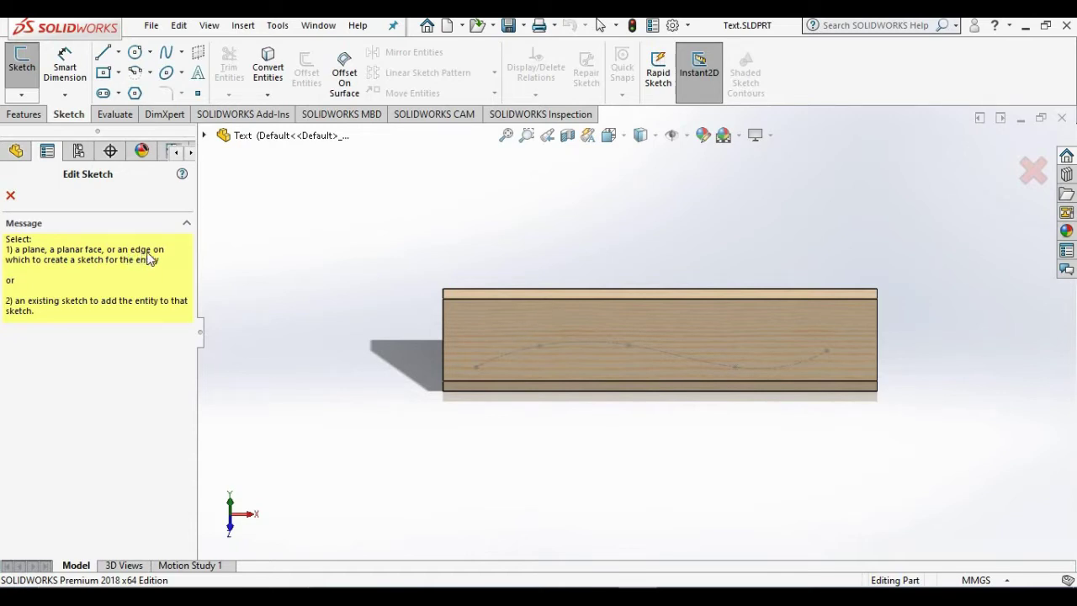
click(472, 318)
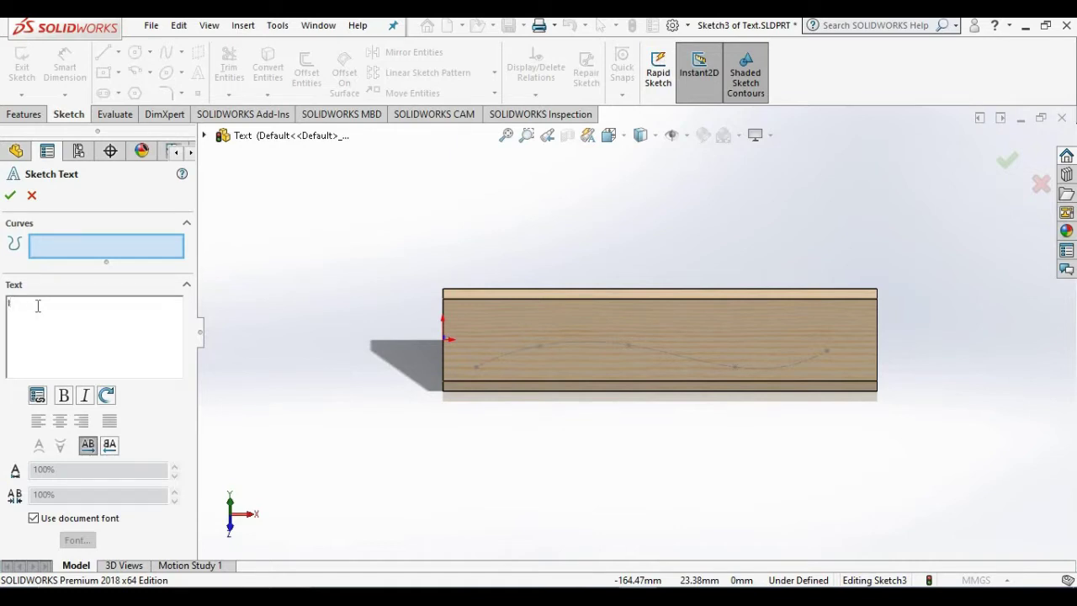
- Enter the person's full name as the sketch text
text(lam Eldessouk)
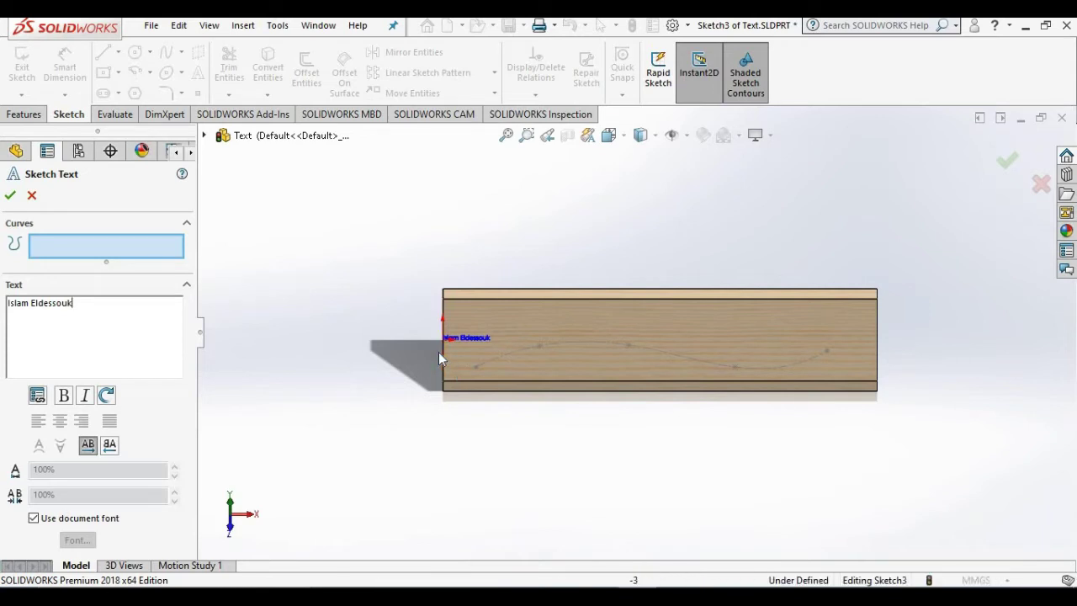
text(i)
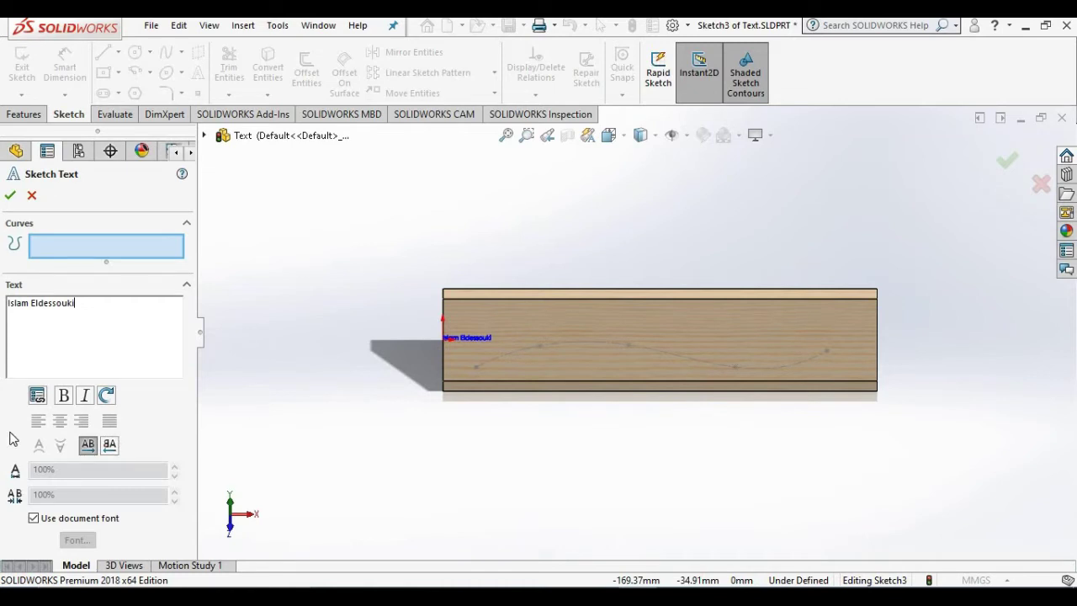
- Drop the document font and set the name text to Calibri at height 20
click(34, 518)
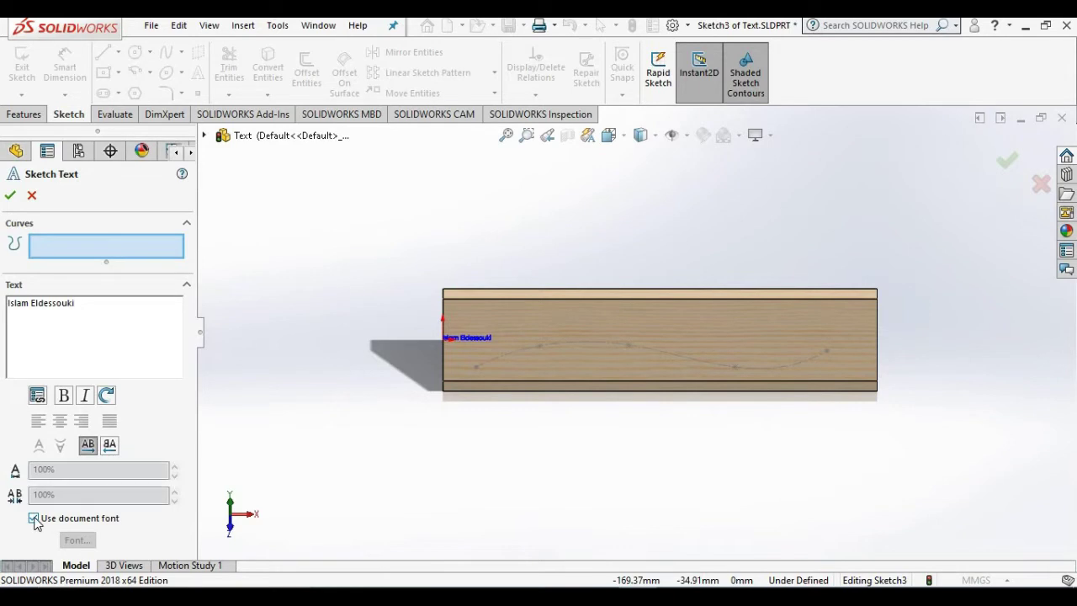
click(71, 540)
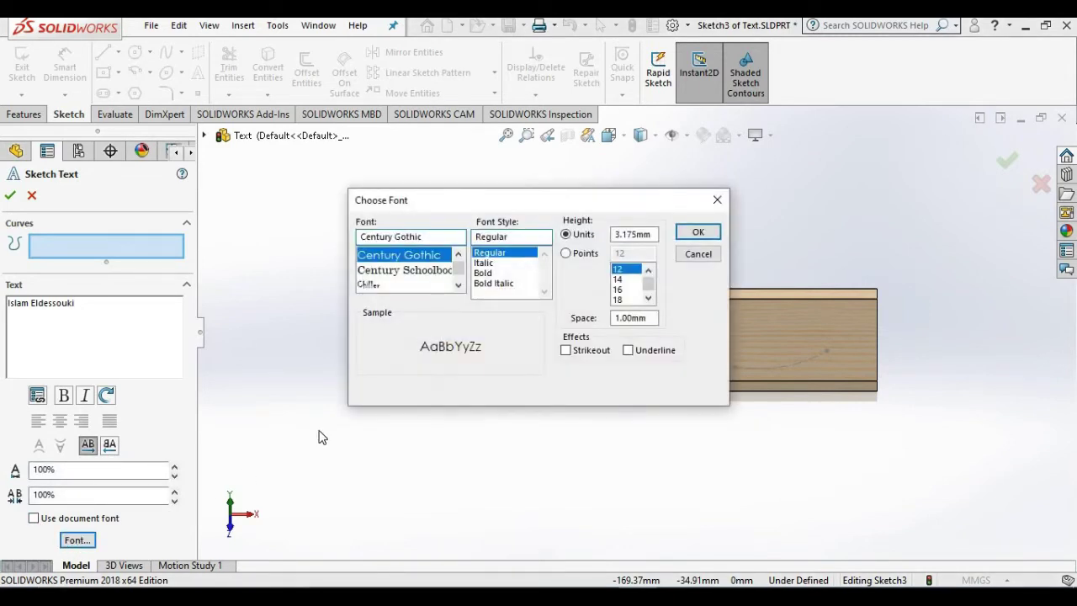
click(460, 255)
click(460, 254)
click(460, 255)
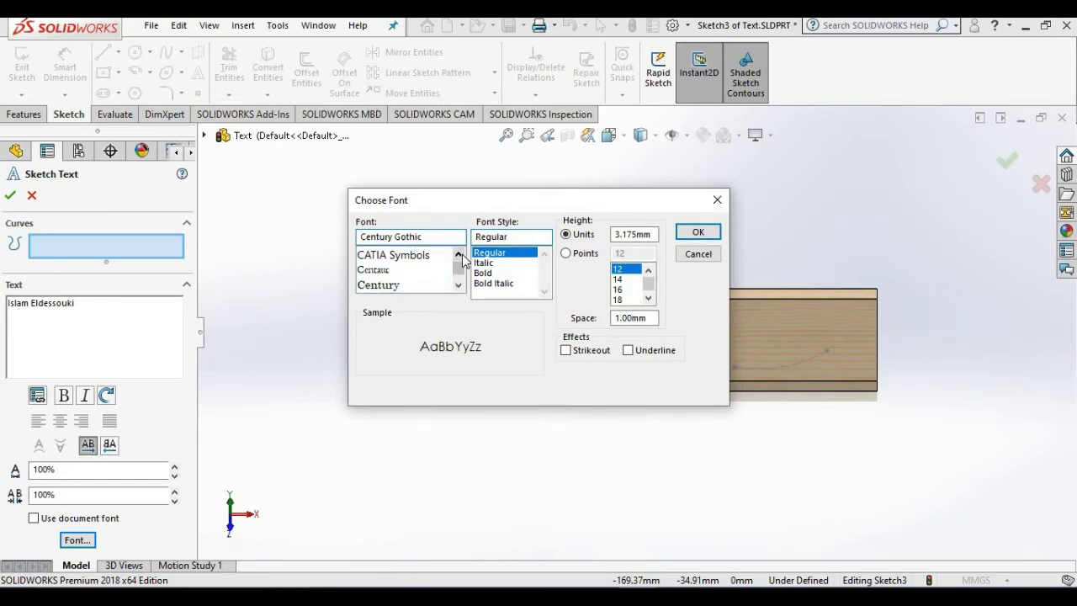
click(460, 254)
click(460, 255)
click(460, 254)
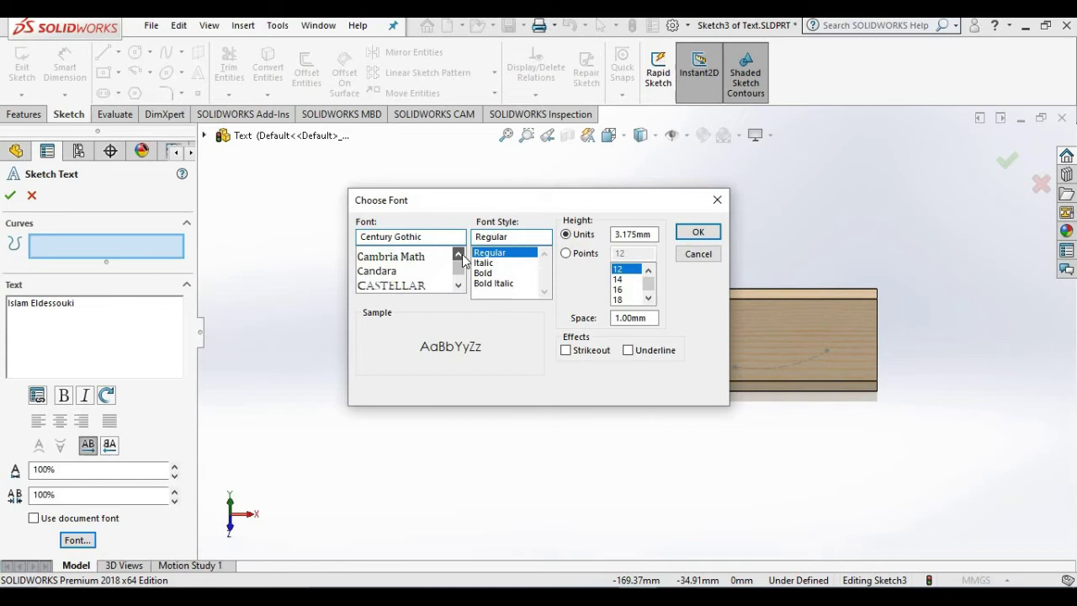
click(460, 254)
click(460, 254)
click(460, 254)
click(459, 254)
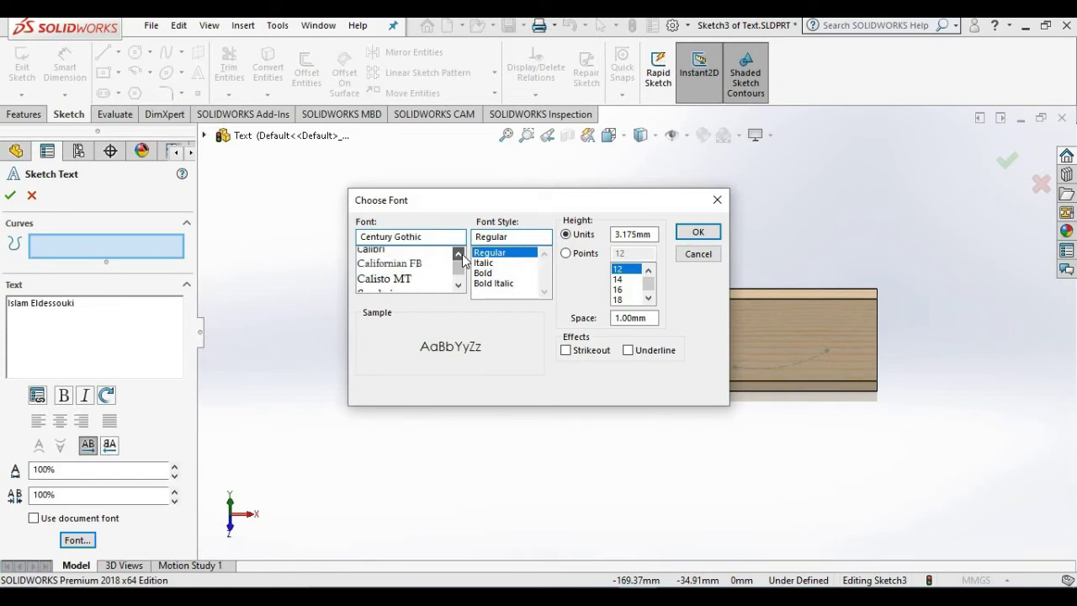
click(461, 255)
click(385, 269)
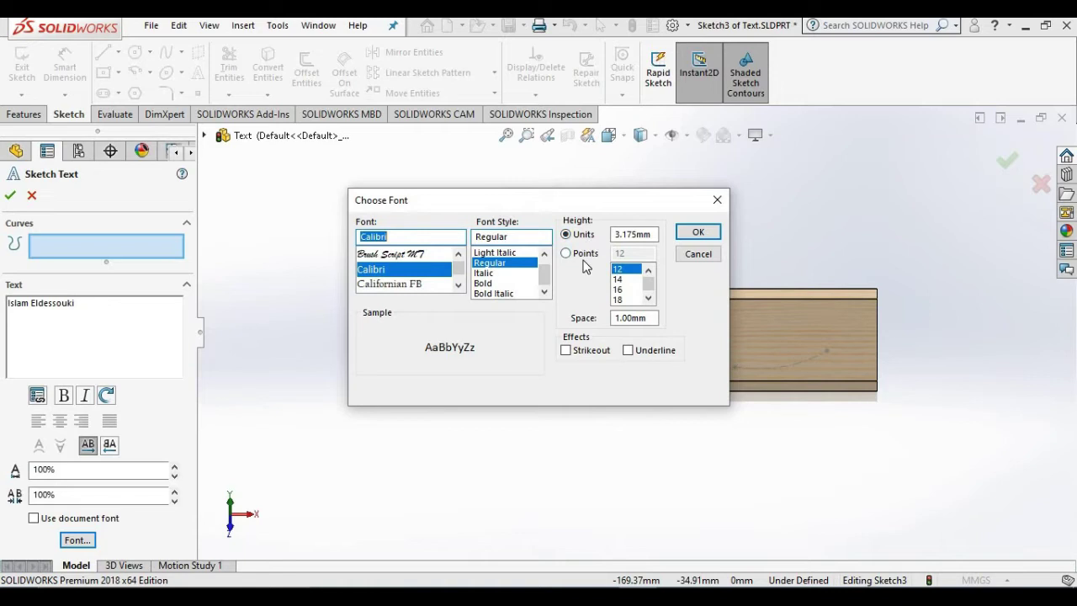
click(628, 235)
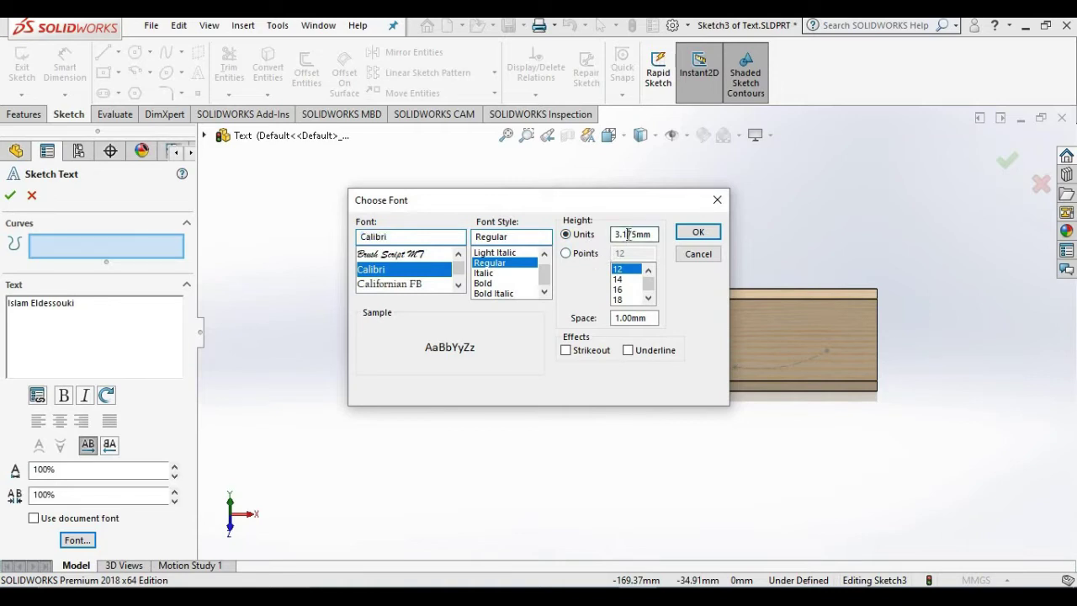
double_click(628, 235)
text(20)
click(697, 232)
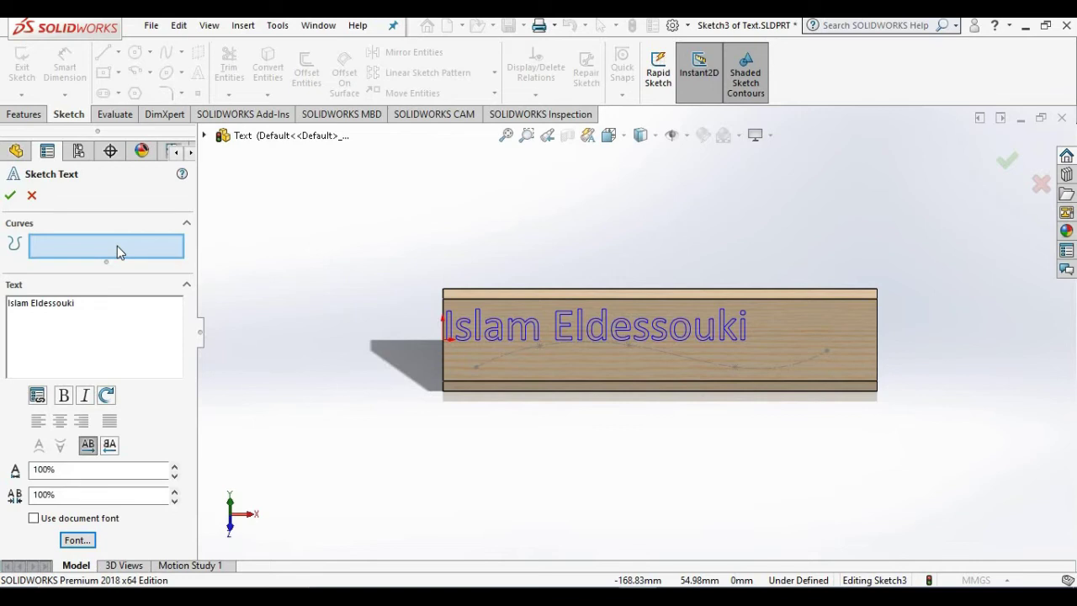
- Make the name follow the Sketch2 spline and accept the Sketch Text
click(528, 350)
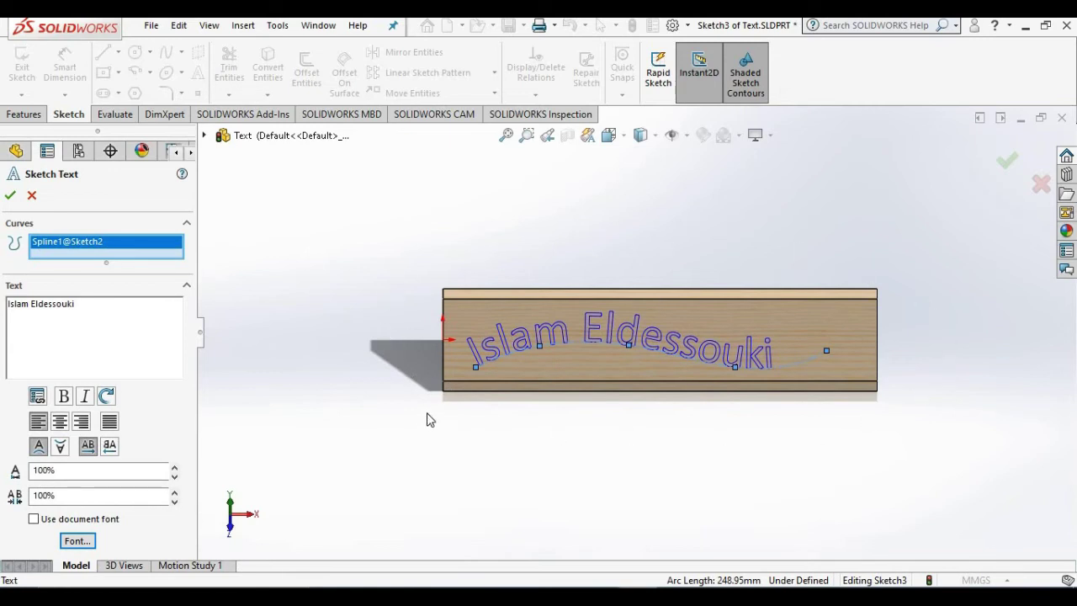
click(10, 196)
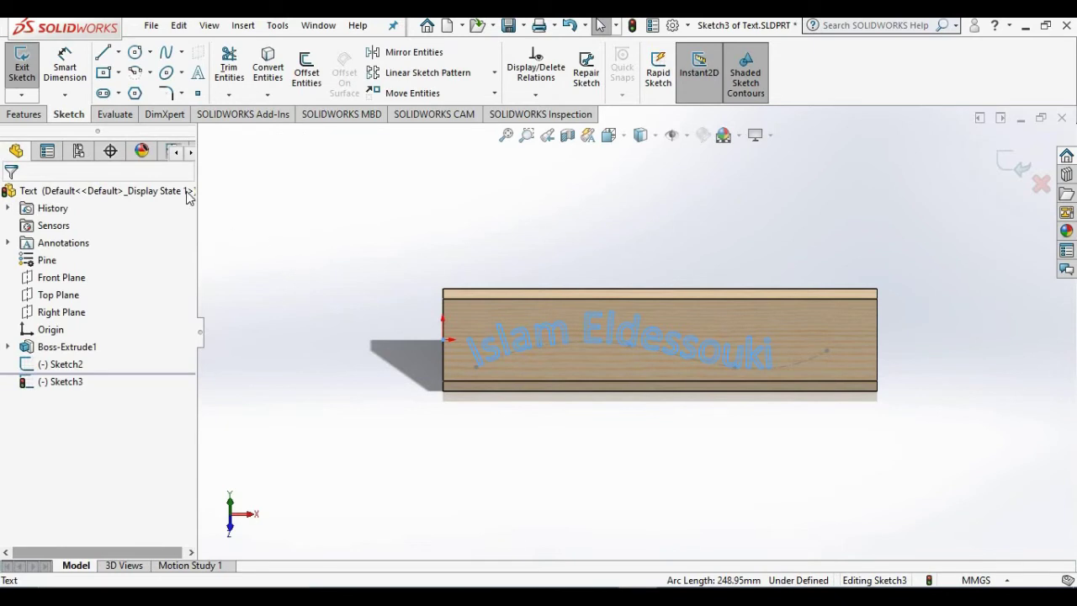
- Cut the name text 2 mm deep into the block with a blind Extruded Cut
click(27, 115)
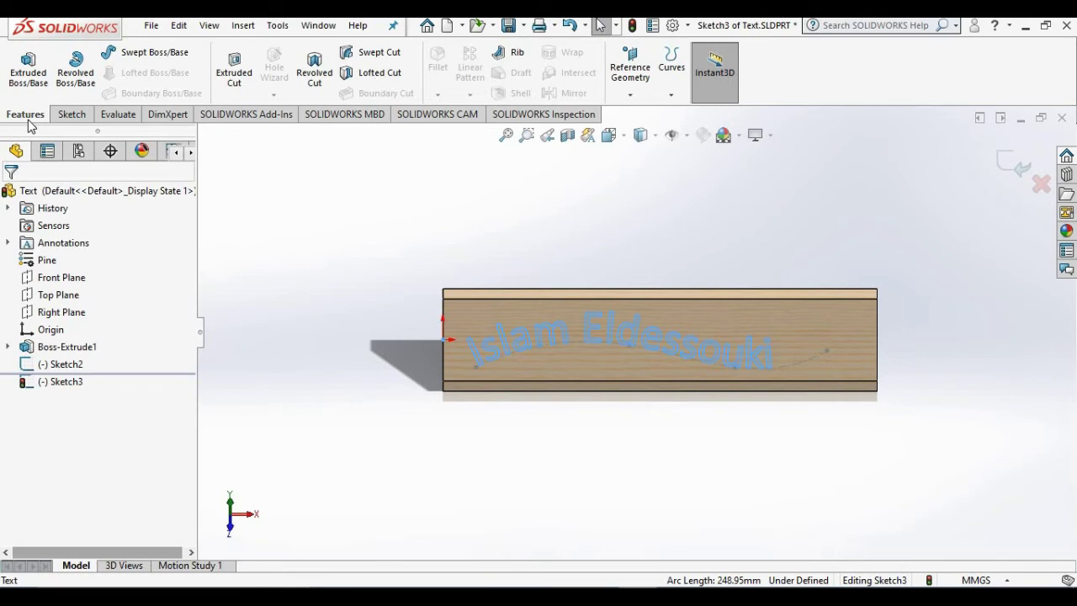
click(239, 74)
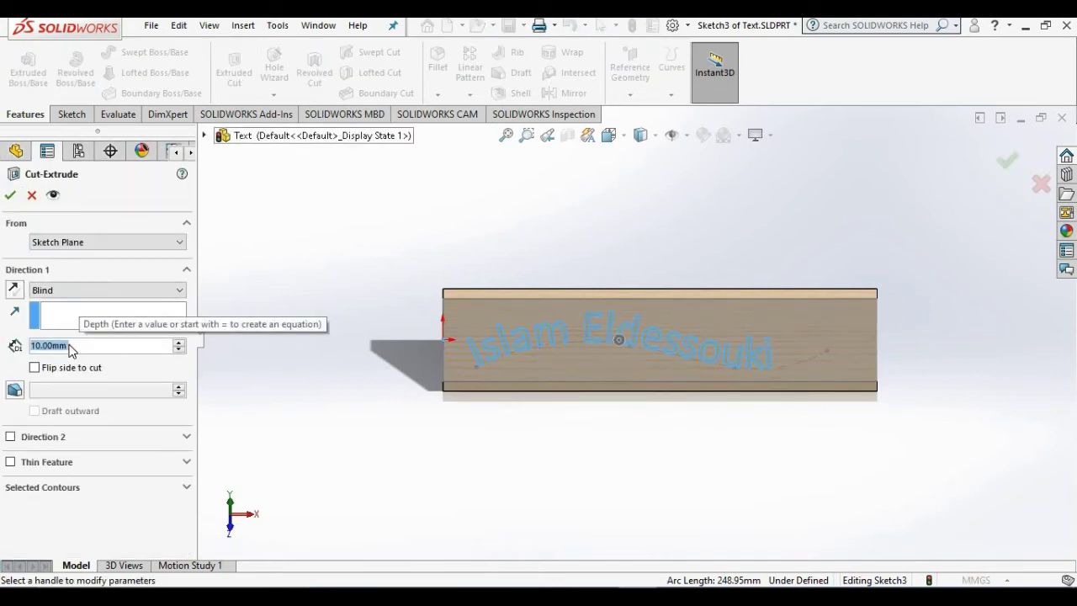
text(2)
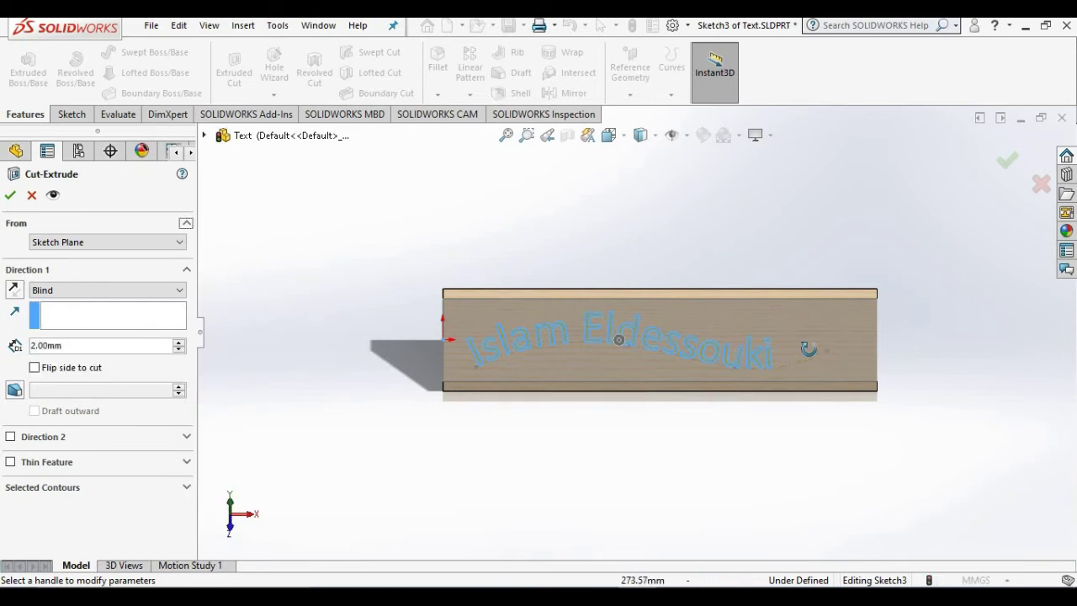
middle_drag(806, 348, 747, 359)
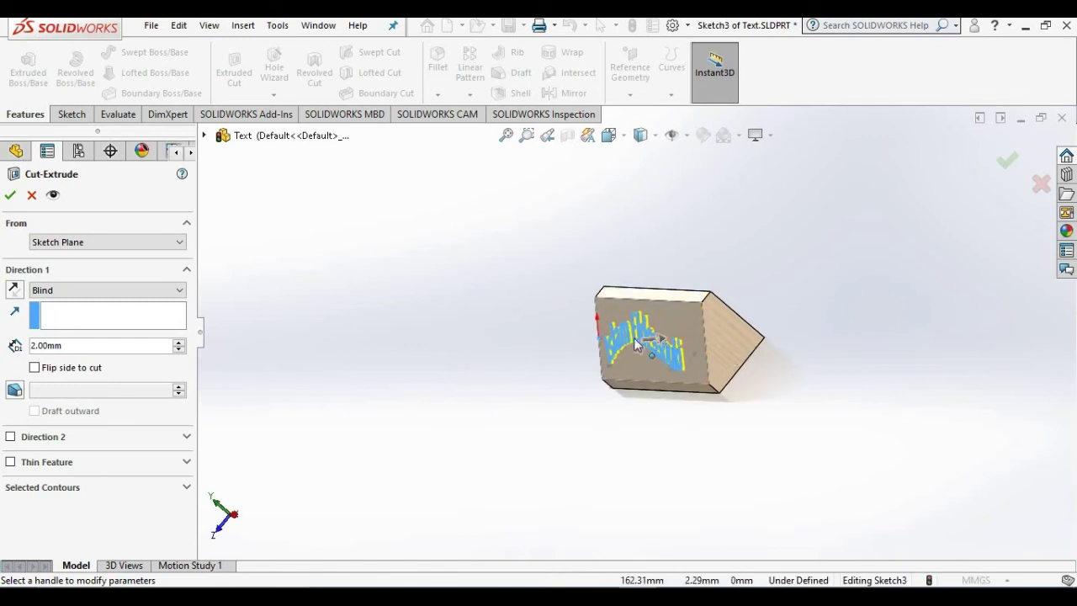
click(10, 194)
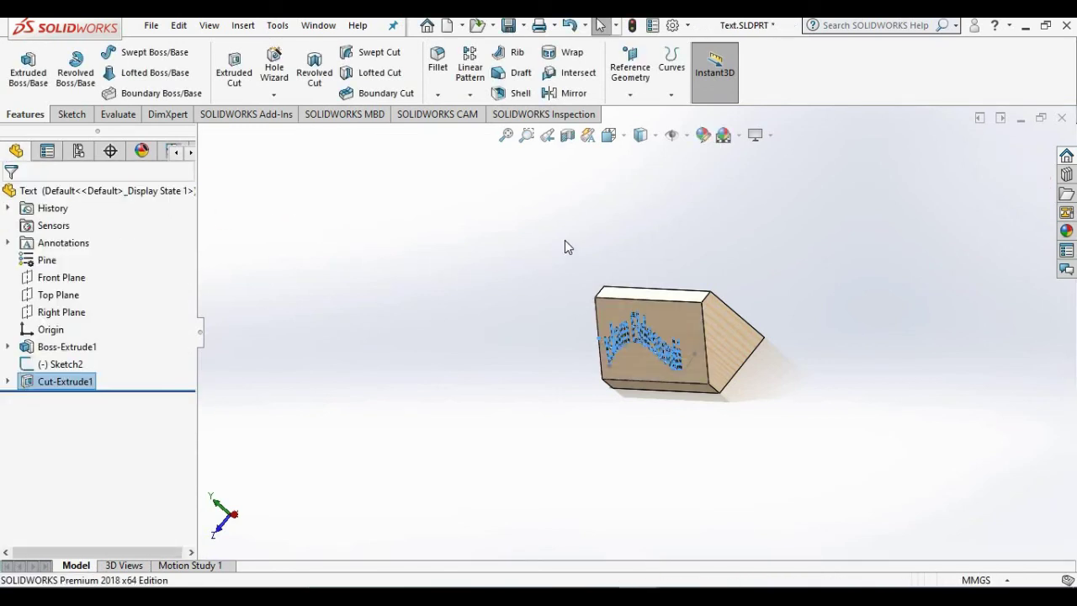
- Hide the Sketch2 spline and orbit the model to show the engraved name clearly
click(65, 365)
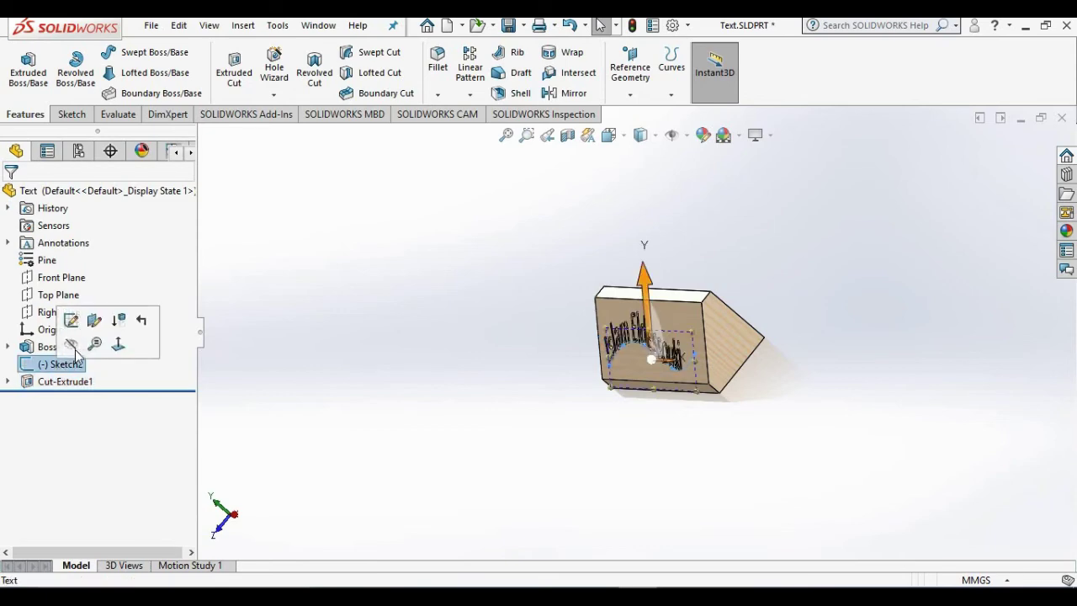
click(73, 346)
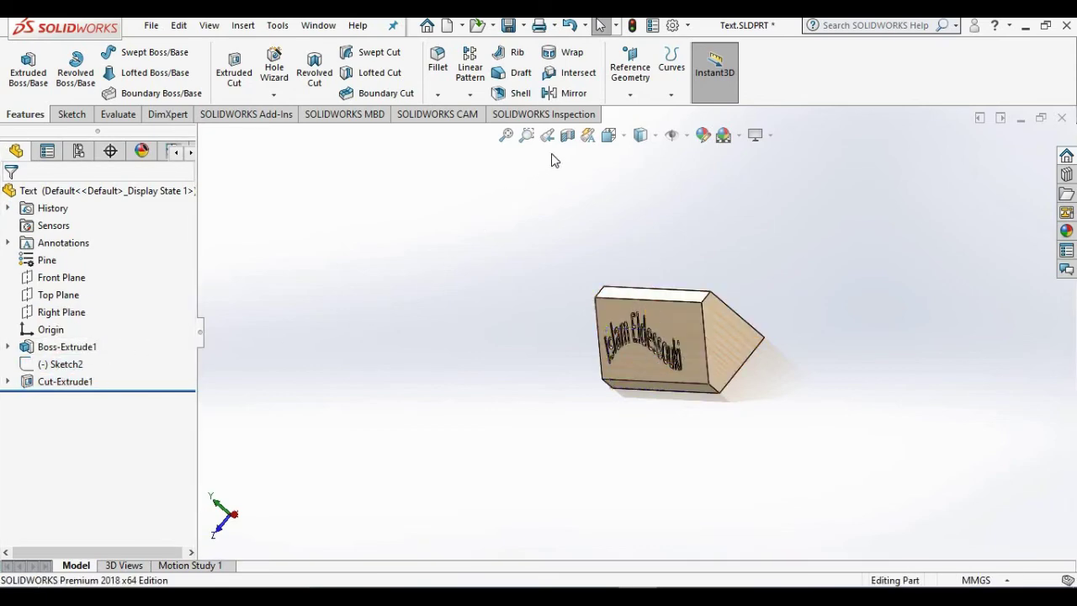
click(609, 134)
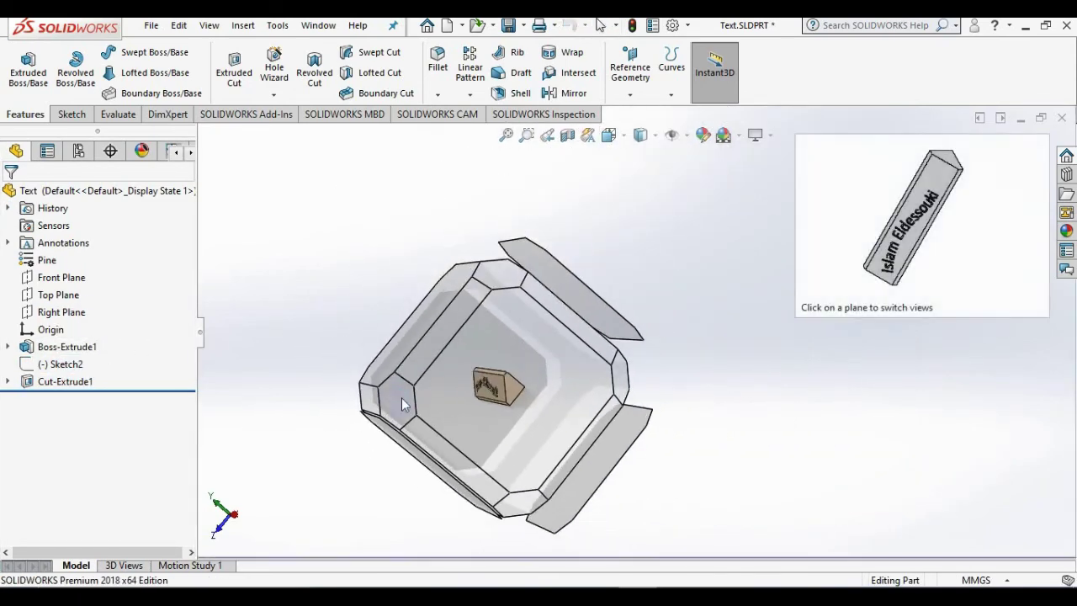
click(402, 404)
middle_drag(676, 457, 641, 478)
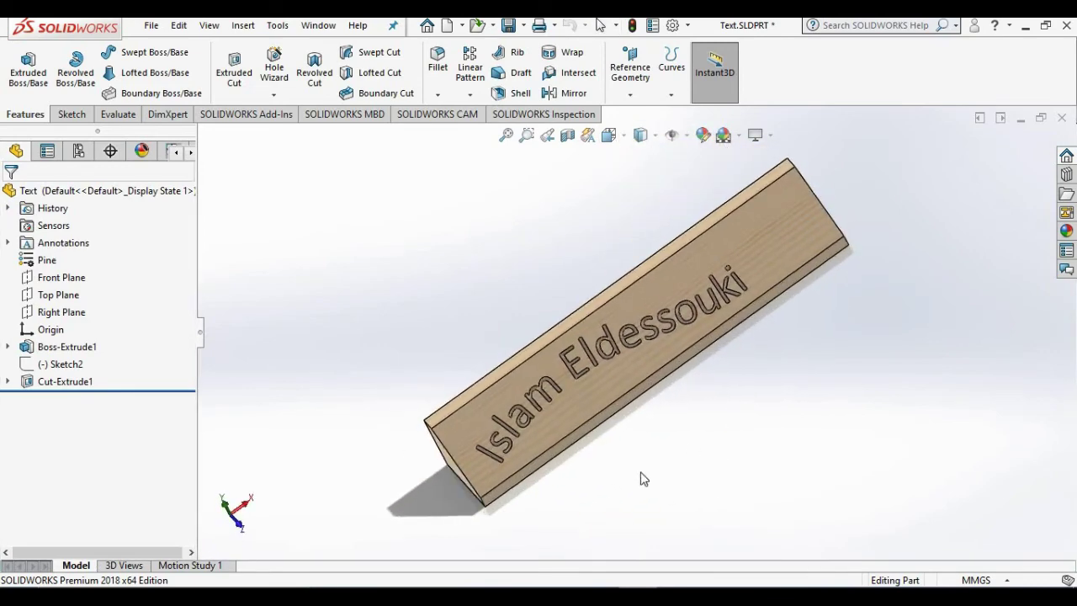
middle_drag(378, 473, 378, 432)
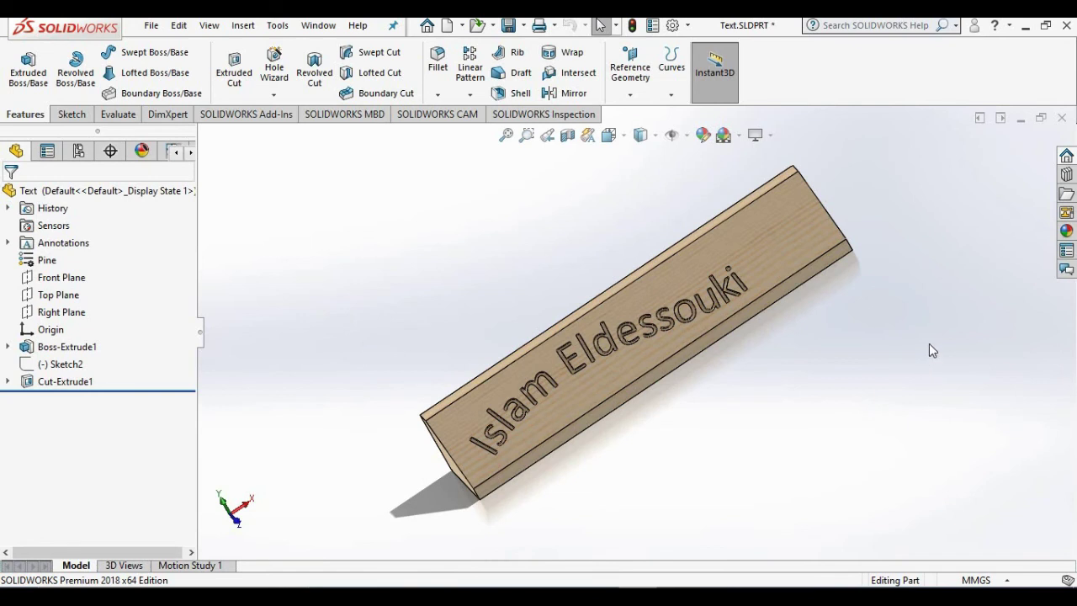
middle_drag(930, 344, 938, 432)
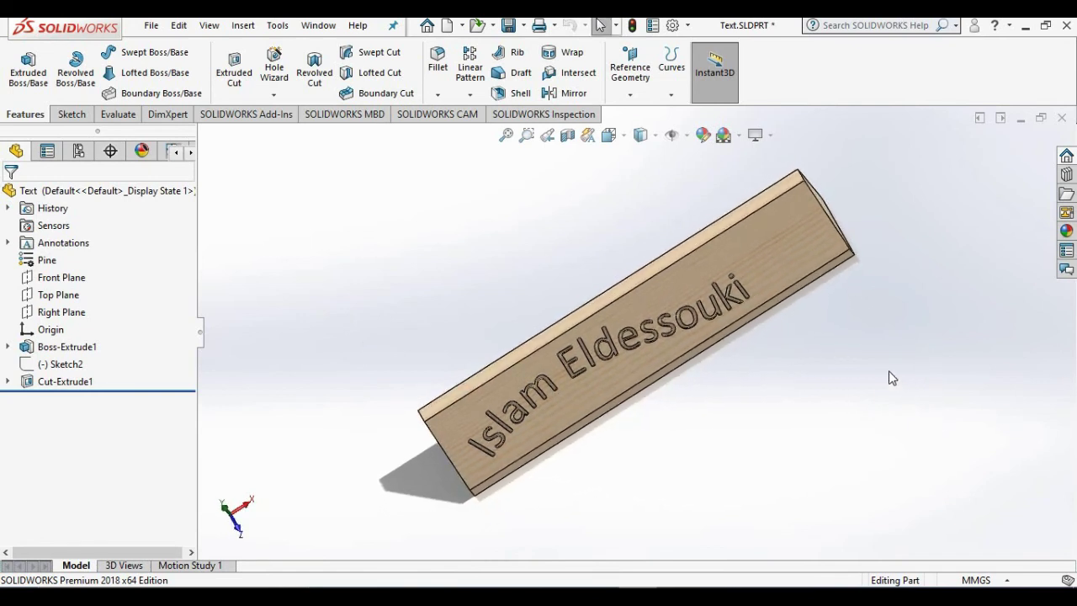